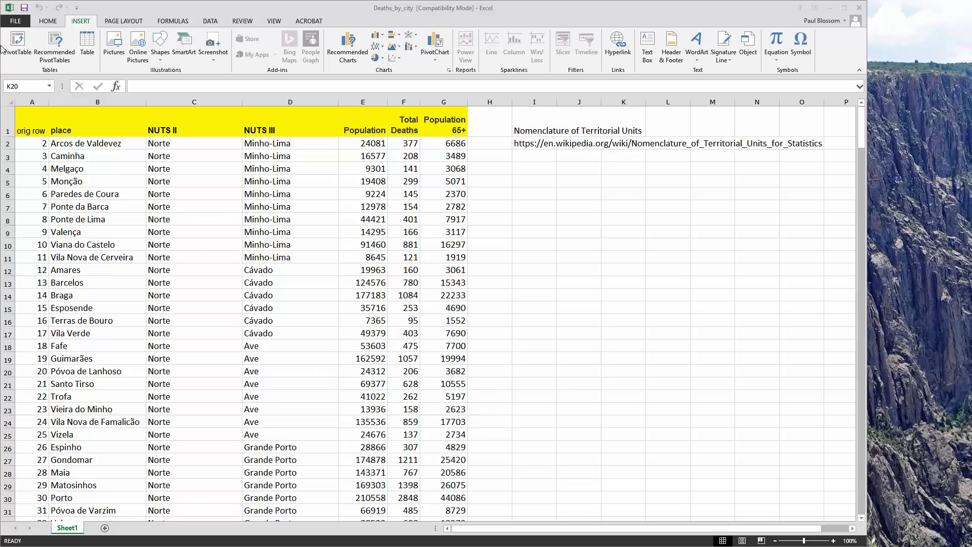
# Step: Create a PivotTable from Sheet1 range A1:G309 and place it on a new worksheet
pyautogui.click(50, 25)
pyautogui.click(48, 23)
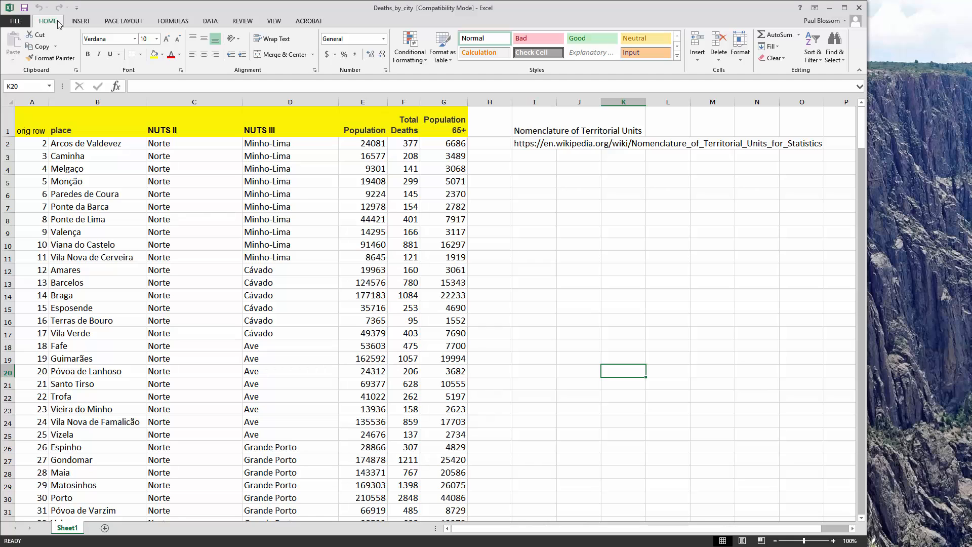
pyautogui.click(77, 22)
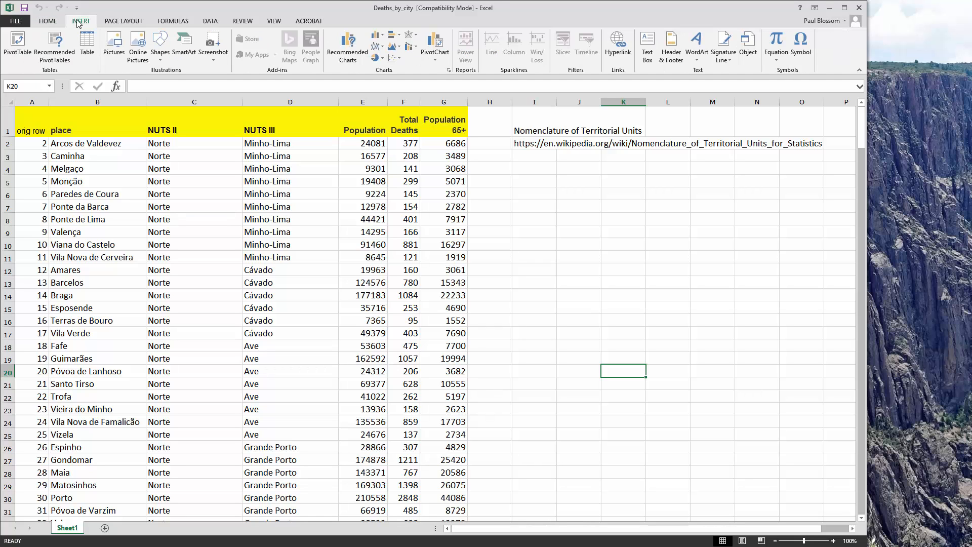
pyautogui.click(17, 45)
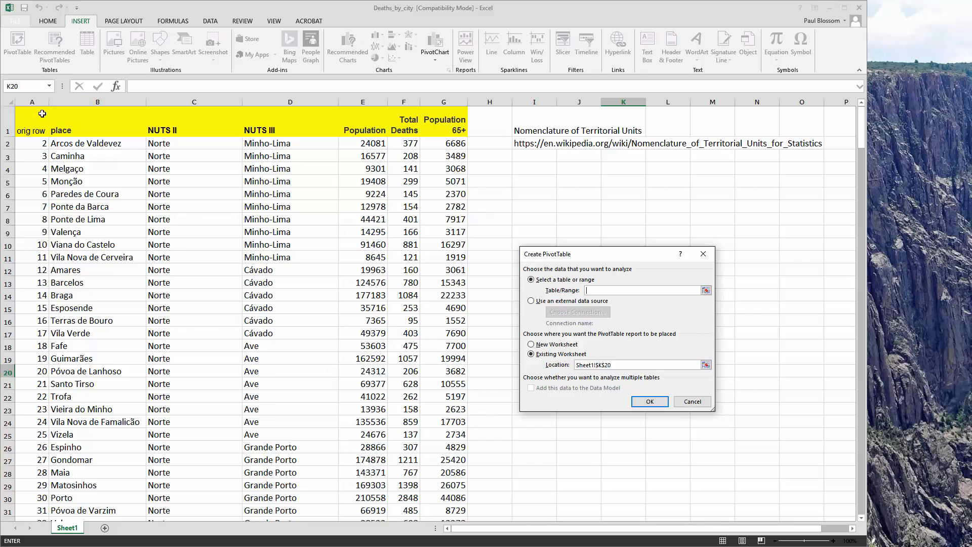
pyautogui.moveTo(27, 121); pyautogui.dragTo(446, 484)
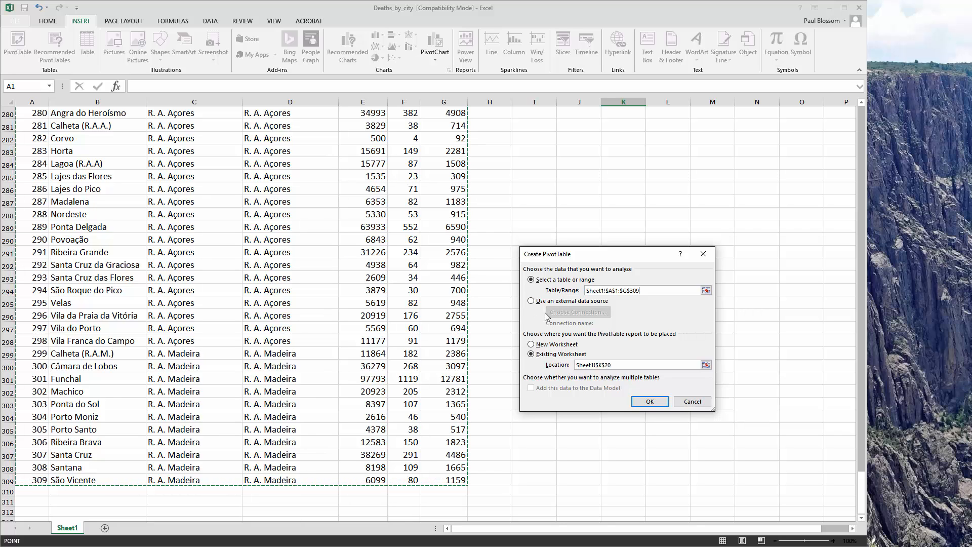
pyautogui.click(531, 346)
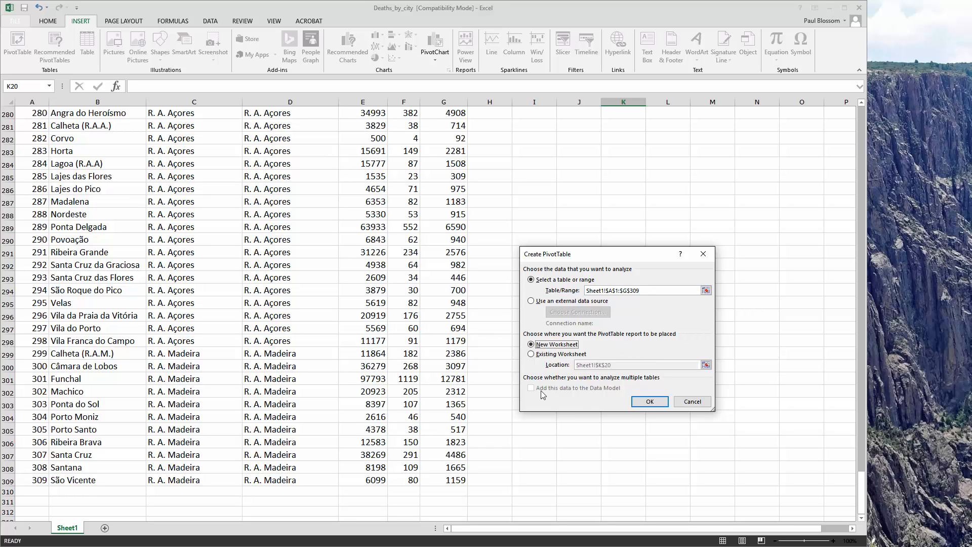
pyautogui.click(649, 401)
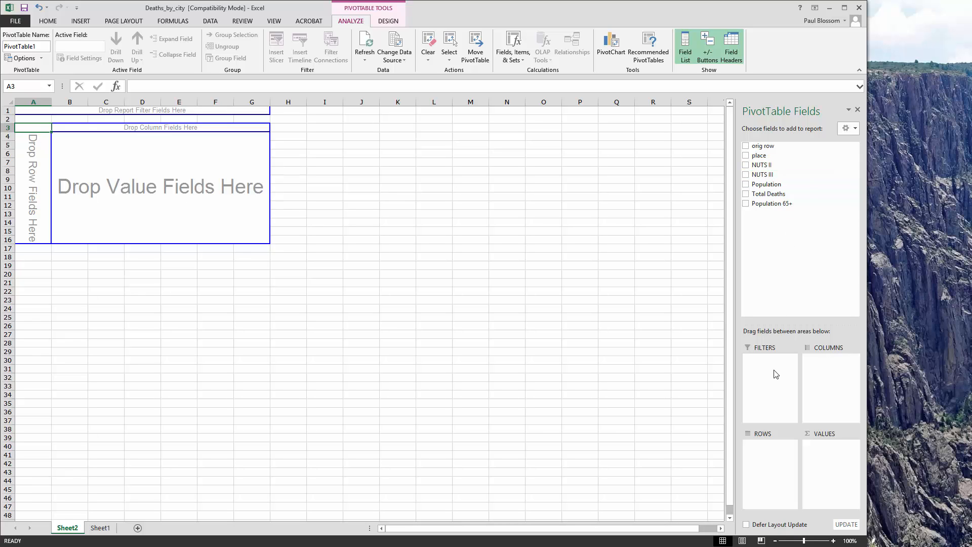
# Step: Add NUTS II and NUTS III as PivotTable rows, with Total Deaths first and Population 65+ second as summed values
pyautogui.click(748, 166)
pyautogui.click(745, 175)
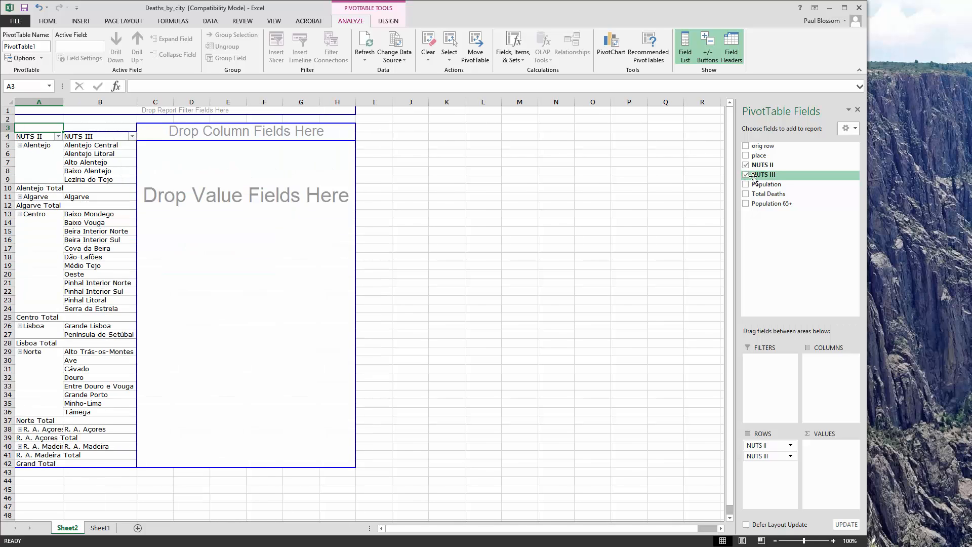
pyautogui.click(746, 204)
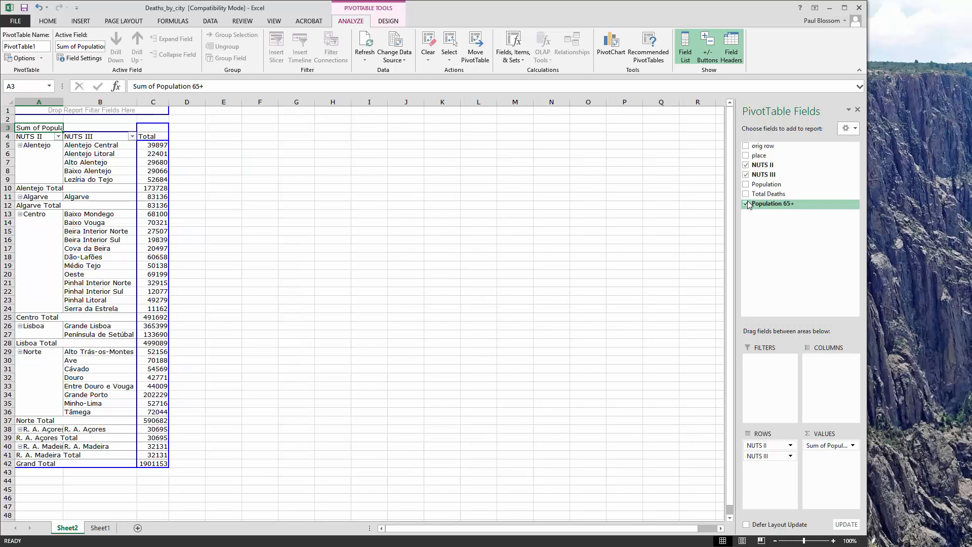
pyautogui.click(746, 204)
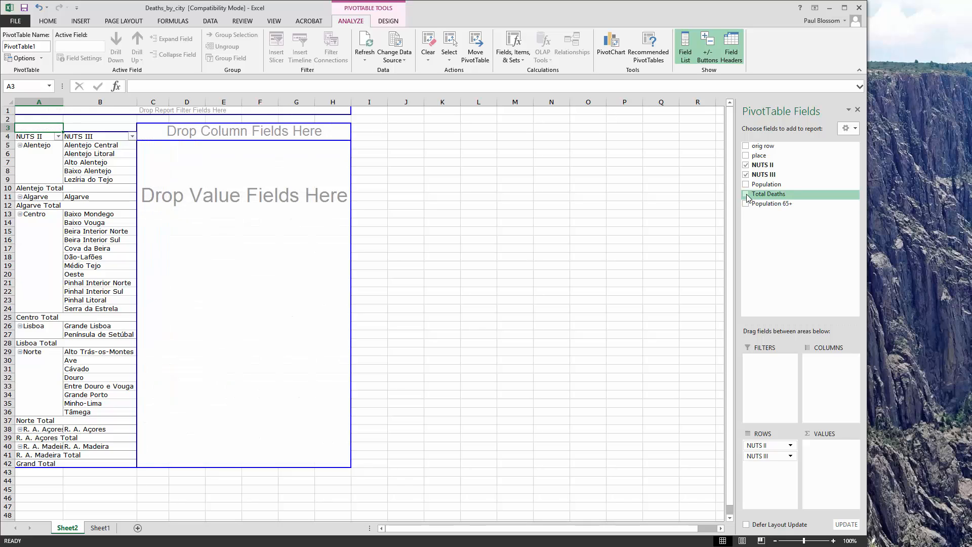
pyautogui.click(746, 195)
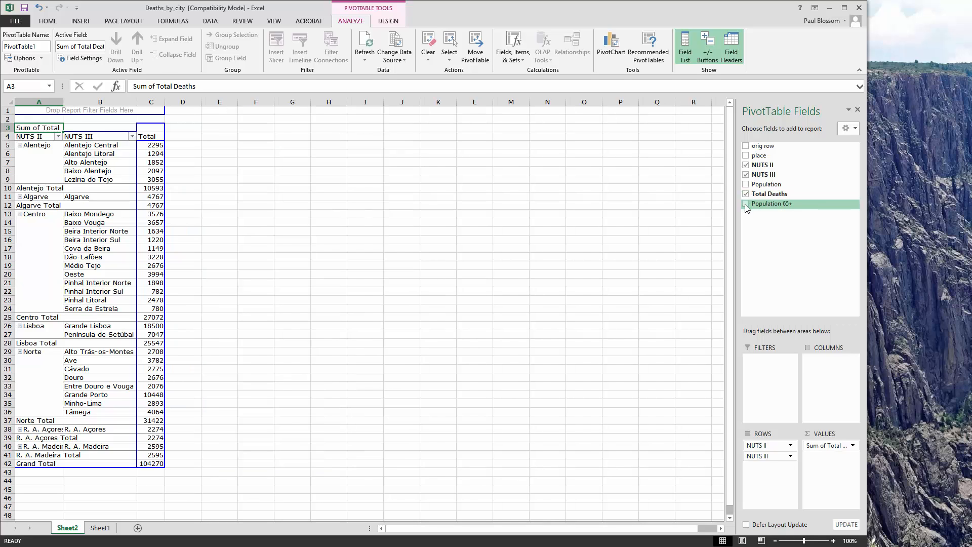
pyautogui.click(746, 204)
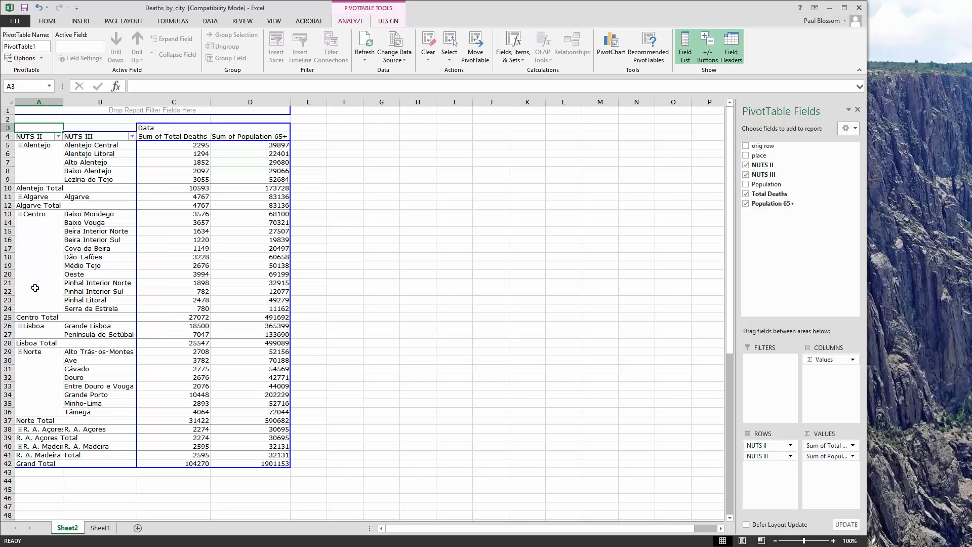
# Step: Collapse the Alentejo, Centro, Lisboa and Norte groups in the PivotTable so only their region totals remain
pyautogui.click(20, 145)
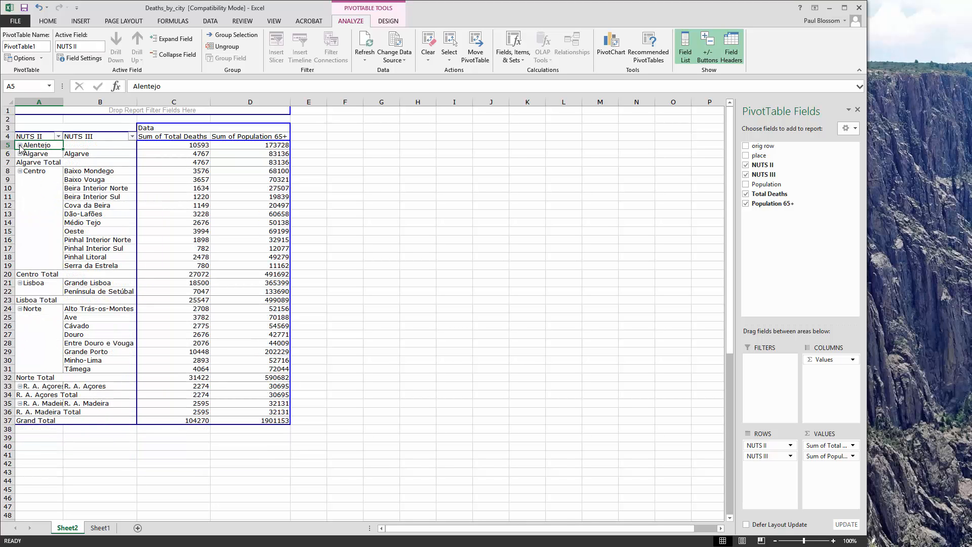
pyautogui.click(20, 172)
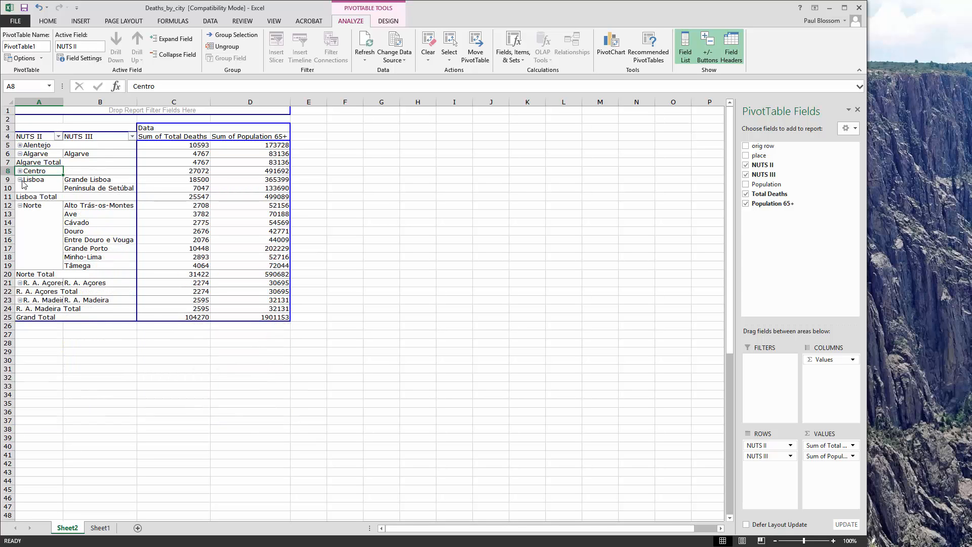
pyautogui.click(20, 181)
pyautogui.click(21, 188)
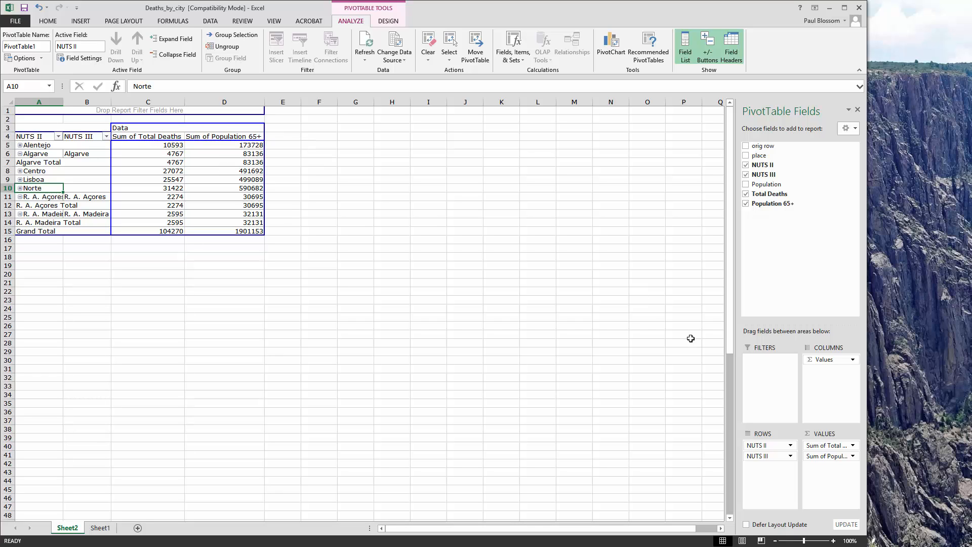
# Step: Check the value field settings of Total Deaths and keep Sum as the summary calculation
pyautogui.click(853, 446)
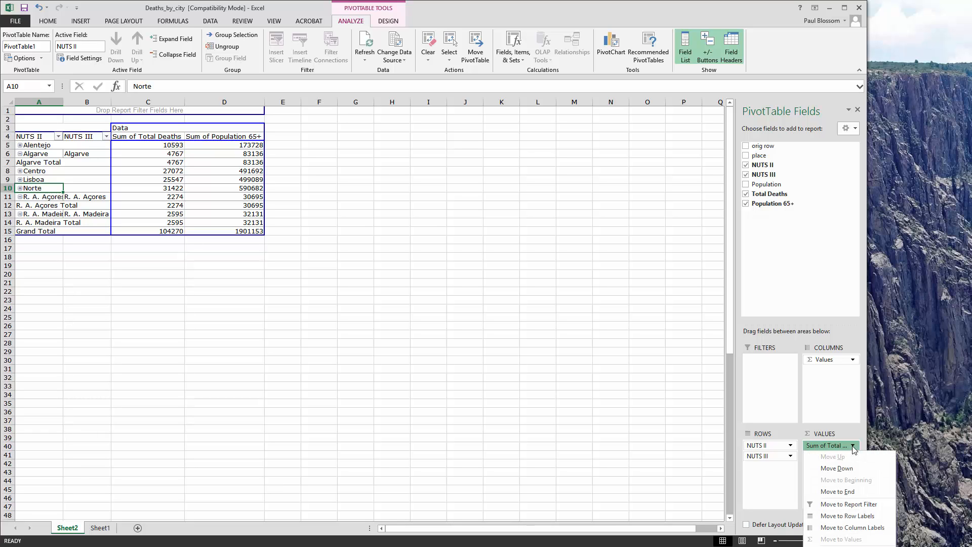
pyautogui.click(853, 448)
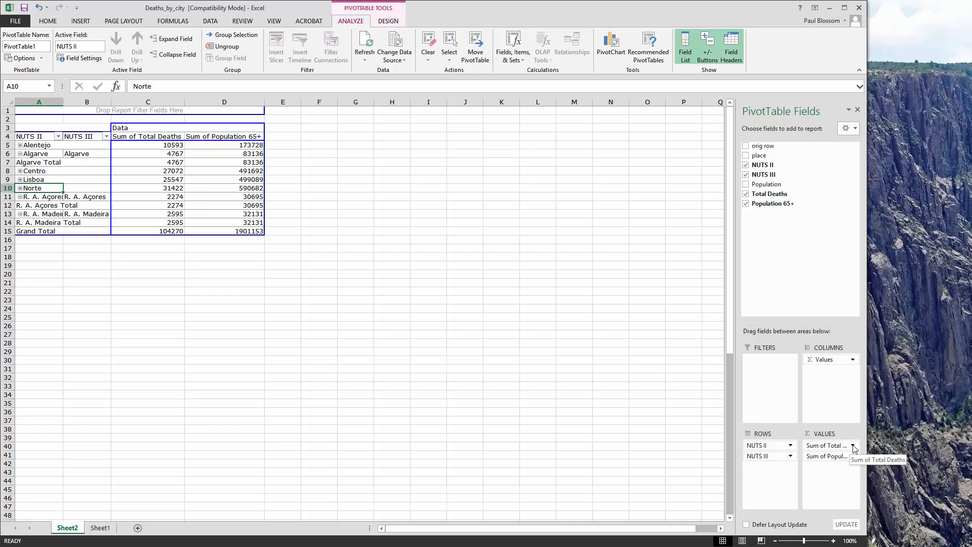
pyautogui.click(854, 447)
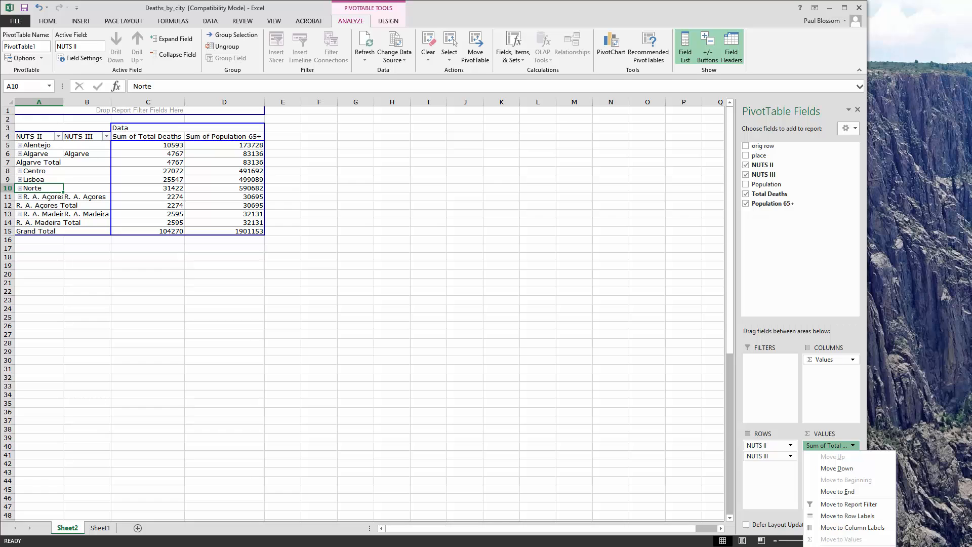
pyautogui.click(840, 546)
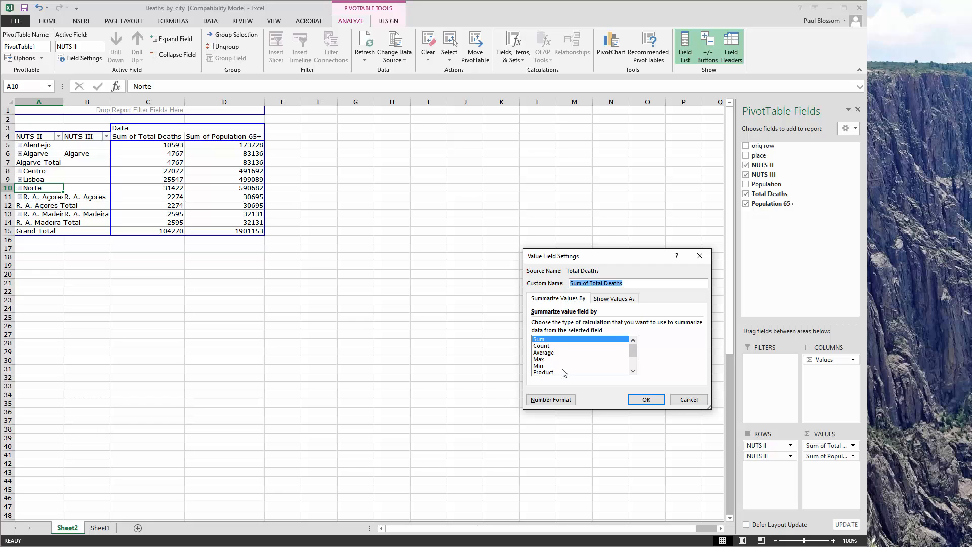
pyautogui.click(646, 400)
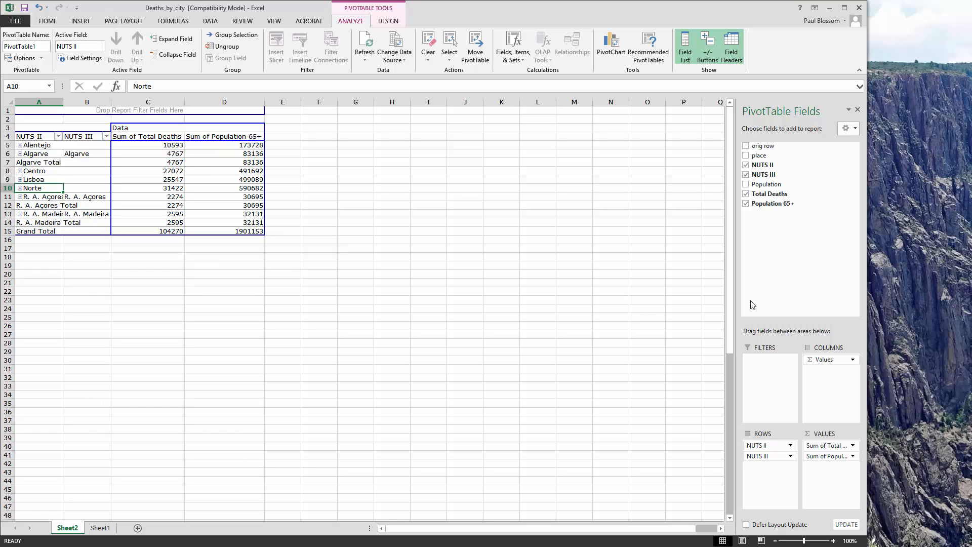
# Step: Remove NUTS II, NUTS III, Total Deaths and Population 65+ from the PivotTable
pyautogui.click(745, 165)
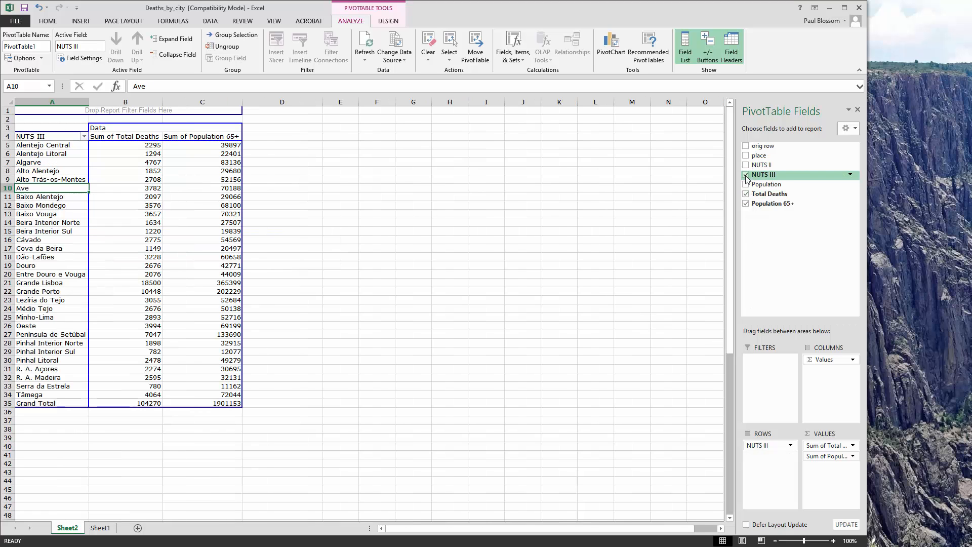
pyautogui.click(745, 175)
pyautogui.click(745, 194)
pyautogui.click(746, 204)
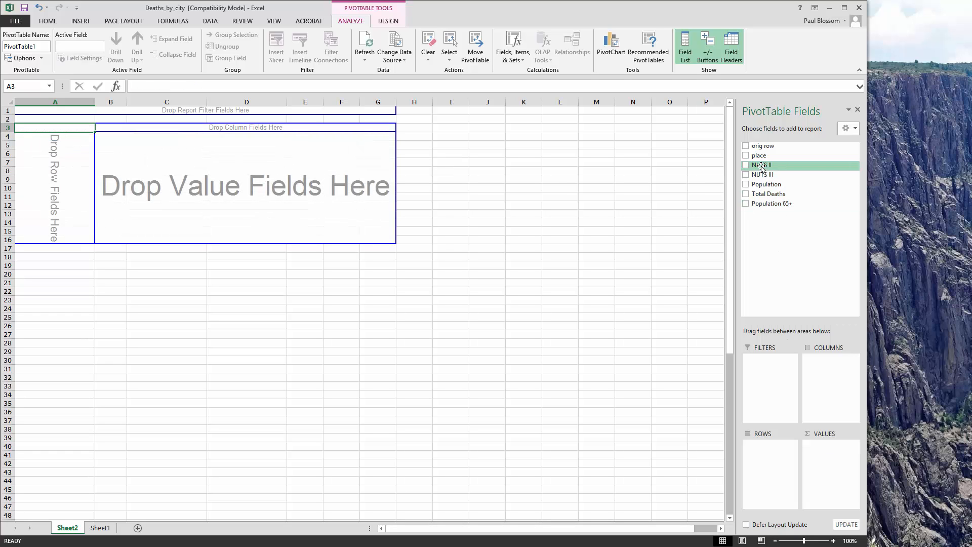
# Step: Place NUTS II and NUTS III as rows and Total Deaths and Population 65+ as values directly on the worksheet's PivotTable layout
pyautogui.moveTo(762, 169); pyautogui.dragTo(38, 141)
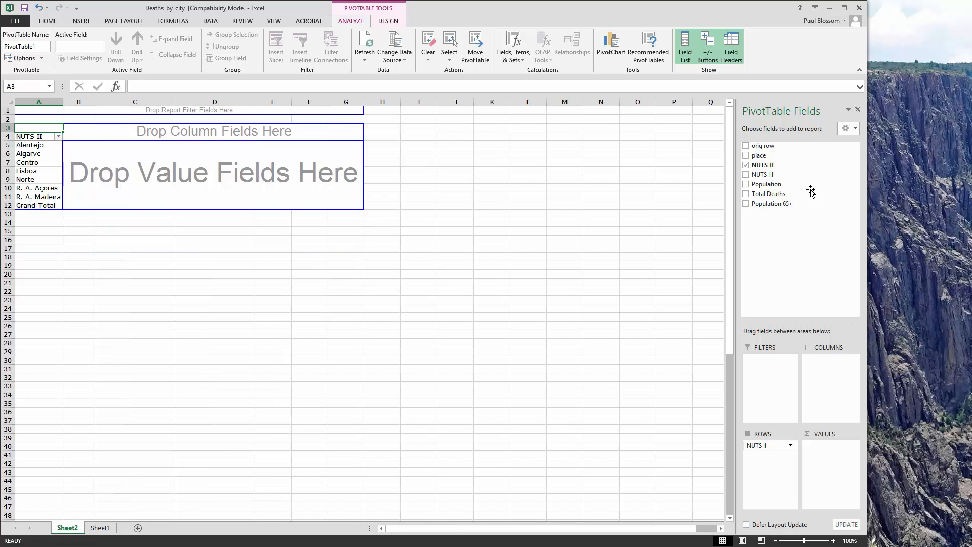
pyautogui.moveTo(769, 179); pyautogui.dragTo(57, 166)
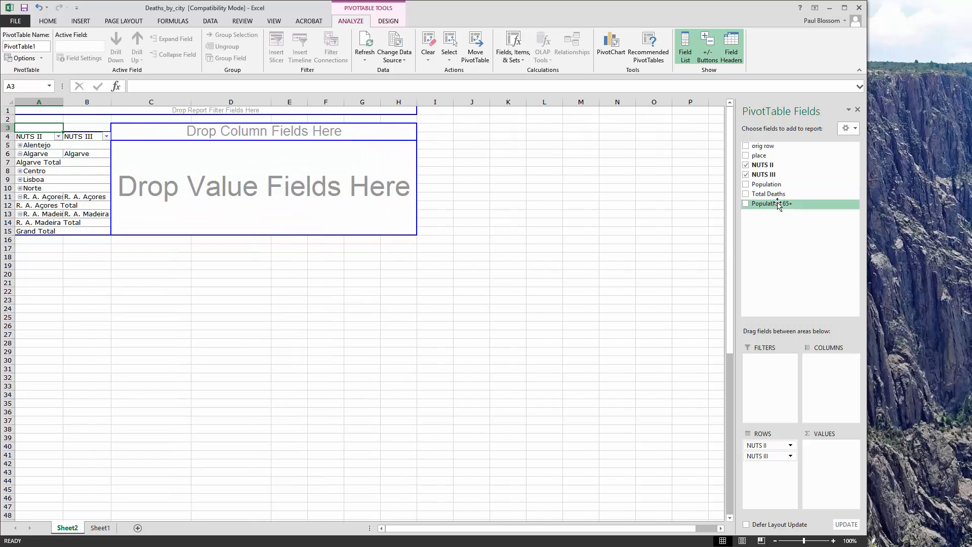
pyautogui.moveTo(781, 197); pyautogui.dragTo(195, 153)
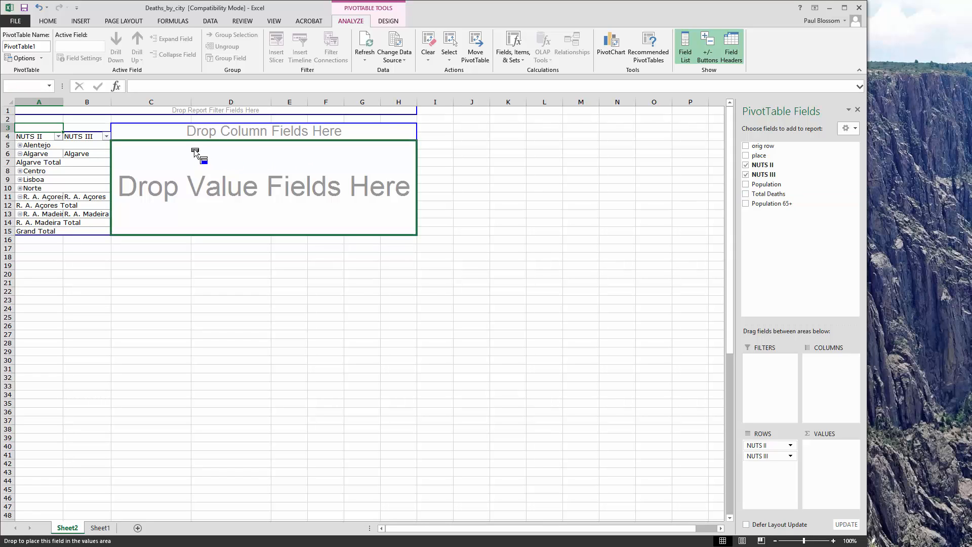
pyautogui.moveTo(194, 153); pyautogui.dragTo(196, 151)
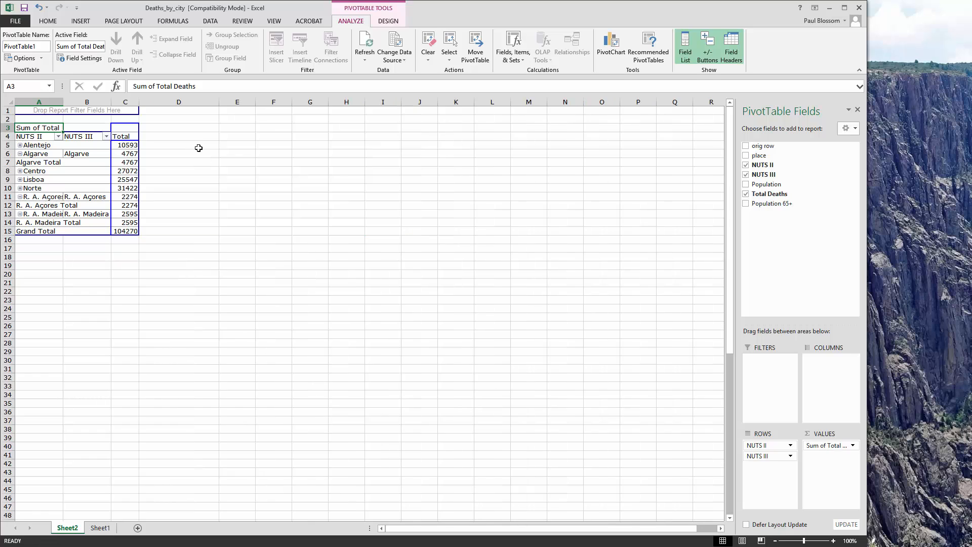
pyautogui.moveTo(774, 208); pyautogui.dragTo(132, 161)
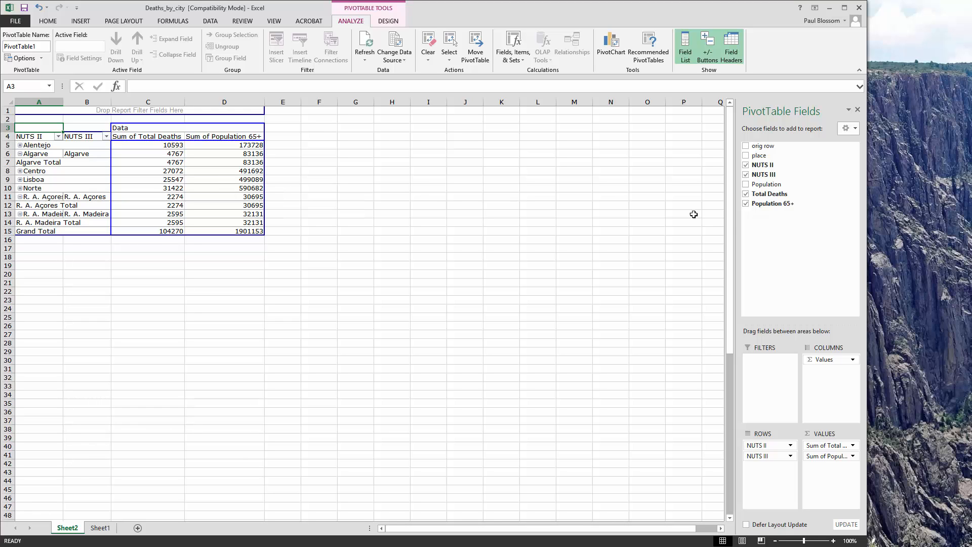
# Step: Clear the row fields and both value fields from the PivotTable again, leaving its layout empty
pyautogui.click(745, 165)
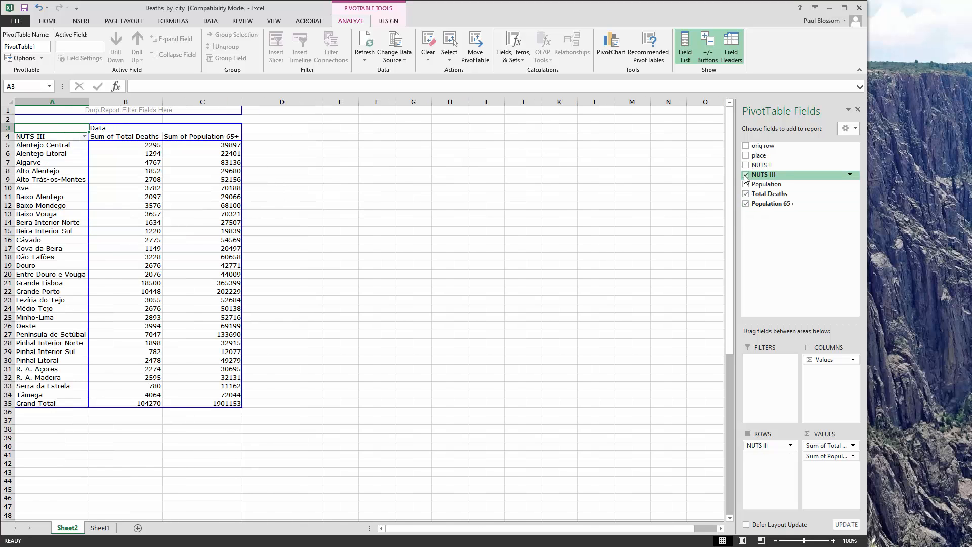
pyautogui.click(745, 175)
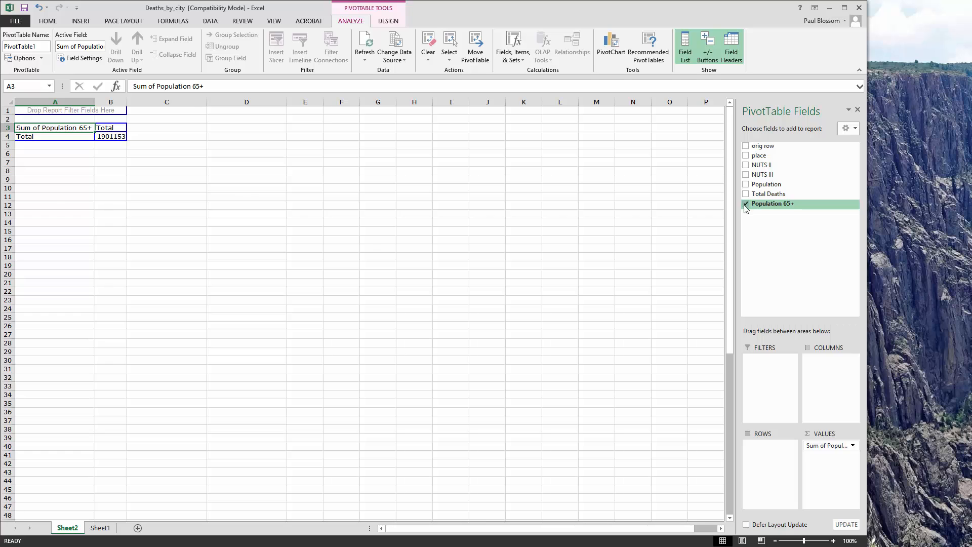
pyautogui.click(745, 204)
# Step: Assign NUTS II and NUTS III to the Rows area, and Total Deaths and Population 65+ to the Values area
pyautogui.moveTo(757, 165); pyautogui.dragTo(764, 456)
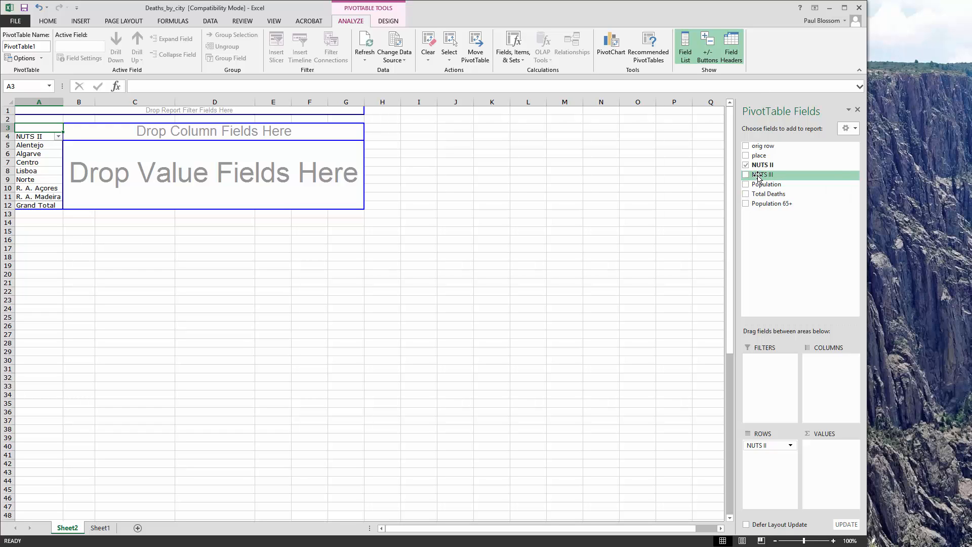
pyautogui.moveTo(757, 177); pyautogui.dragTo(763, 463)
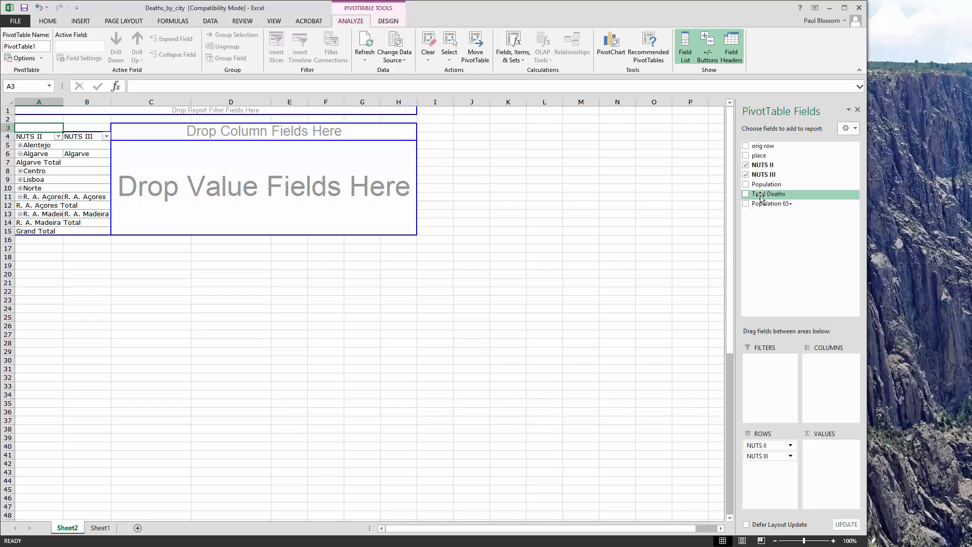
pyautogui.moveTo(761, 197); pyautogui.dragTo(821, 451)
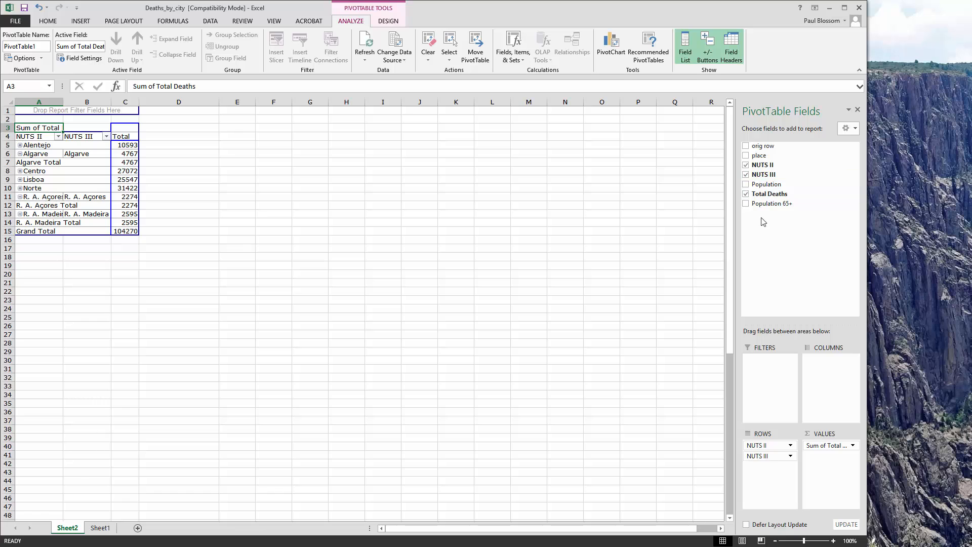
pyautogui.moveTo(762, 204); pyautogui.dragTo(822, 461)
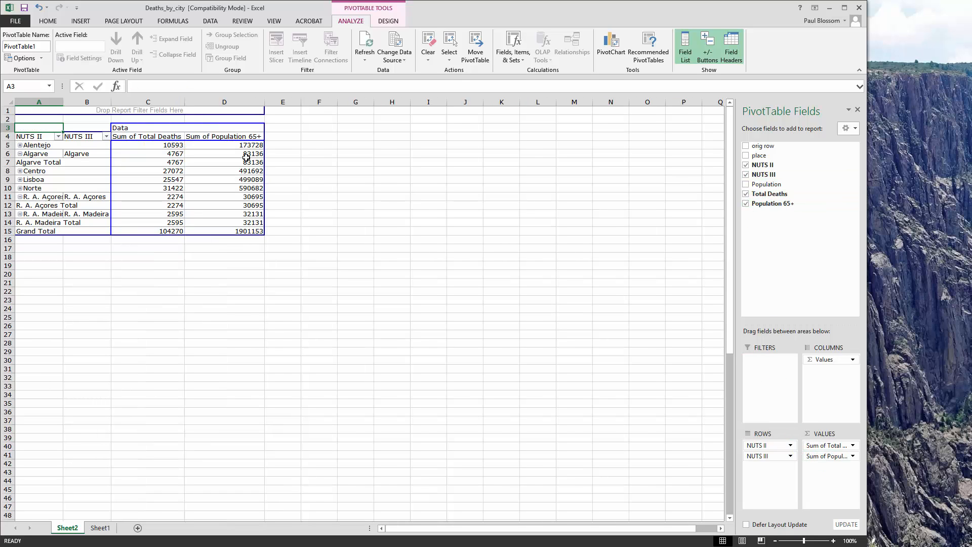